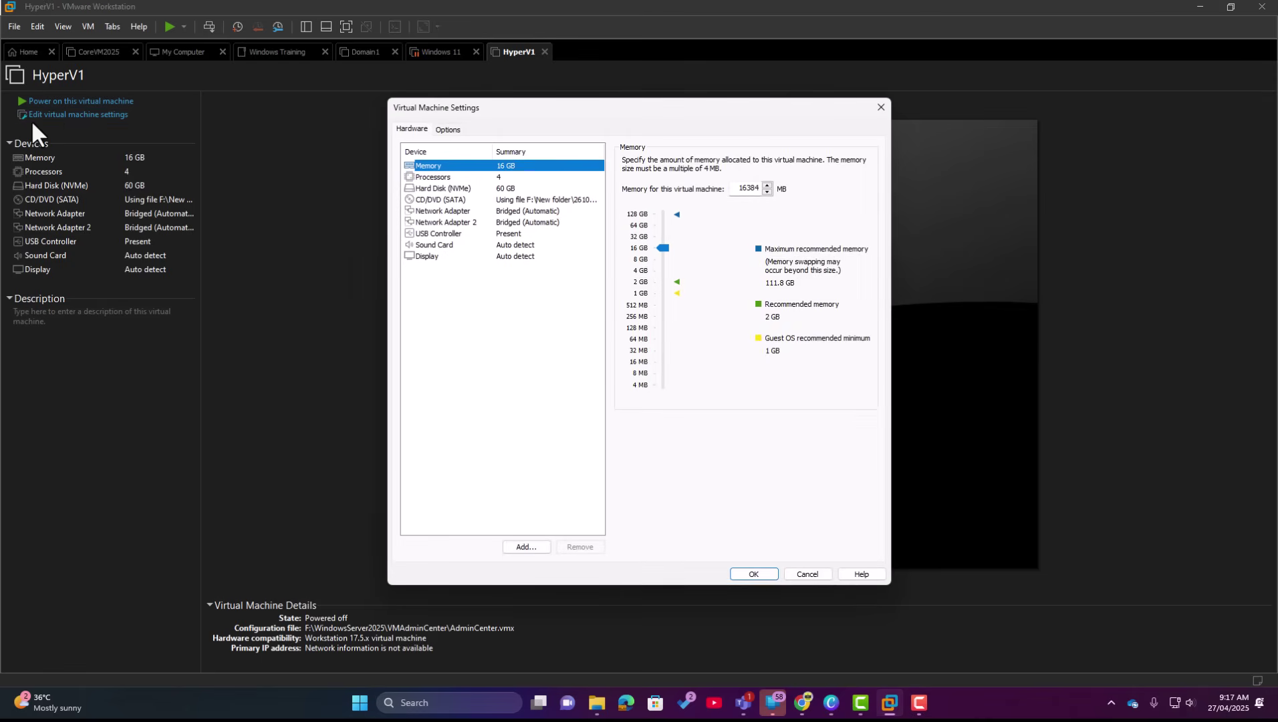
Step: Check the processor virtualization settings of the HyperV1 virtual machine, including Virtualize Intel VT-x/EPT or AMD-V/RVI, and accept the settings
click(435, 179)
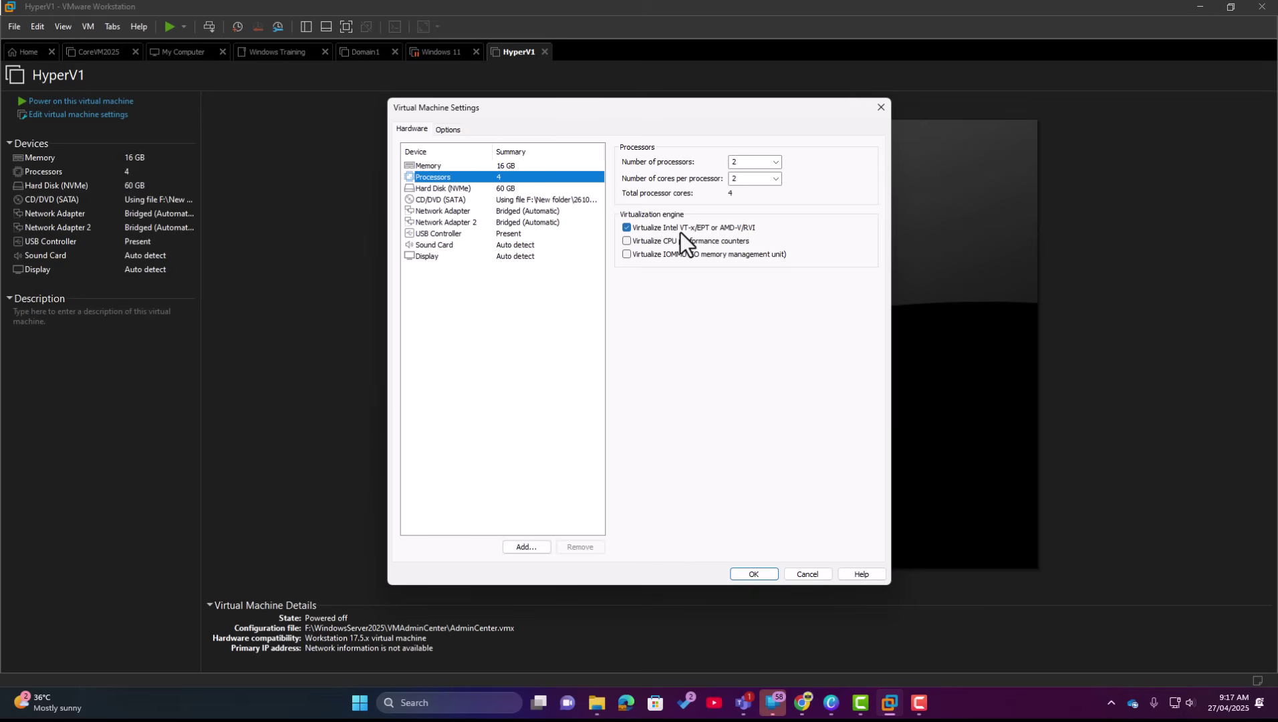
click(757, 574)
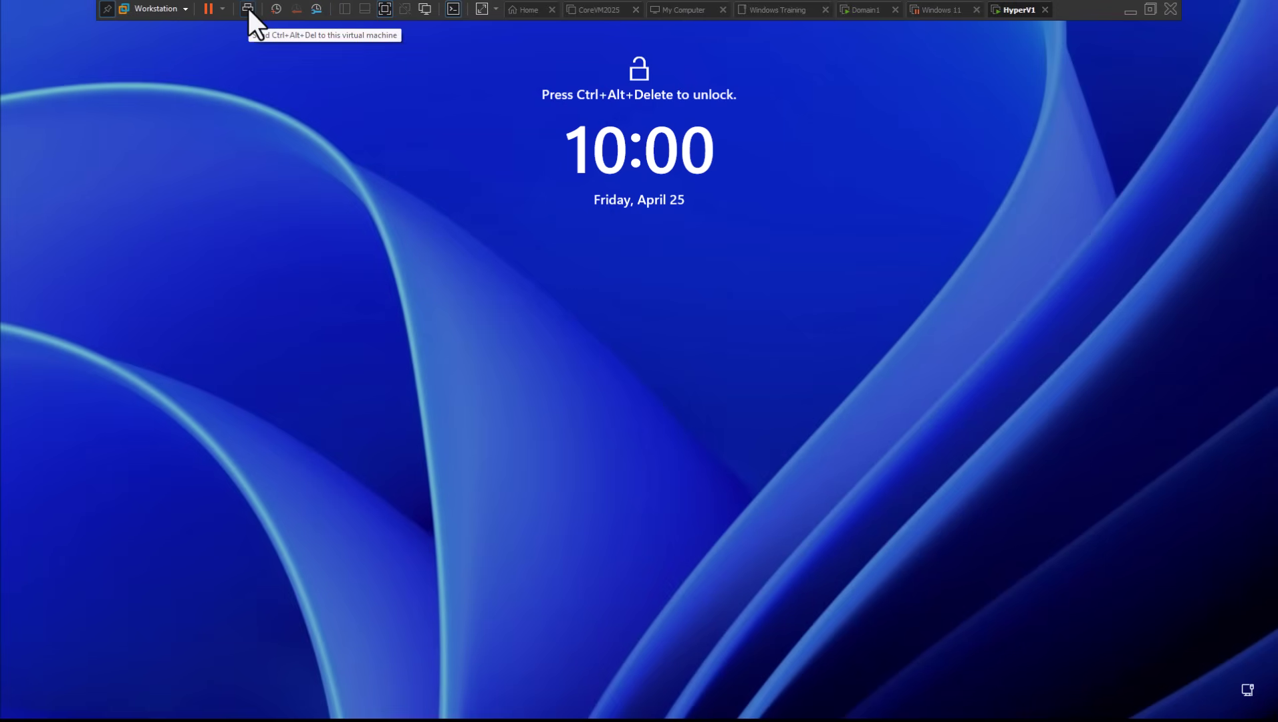
Step: Unlock the HyperV1 virtual machine, sign in with the administrator account password, and dismiss the Windows Admin Center notice
click(247, 8)
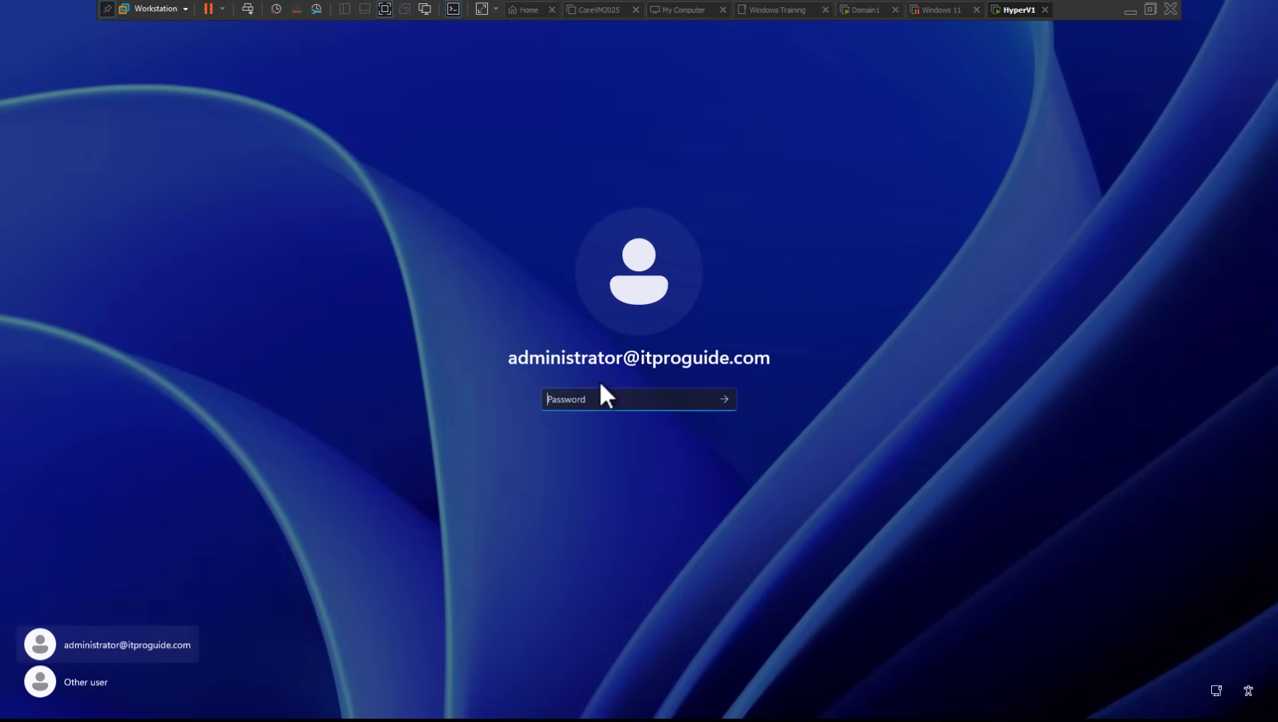
text(•••••••••)
key(Return)
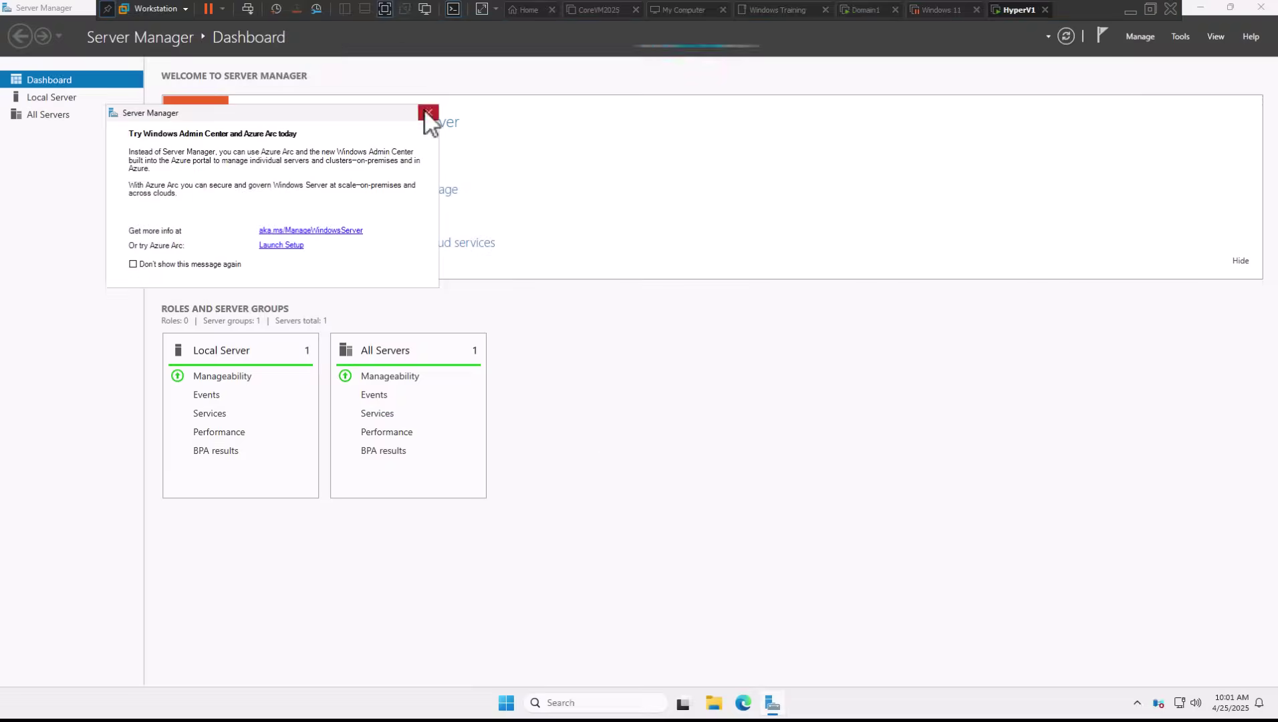
click(427, 118)
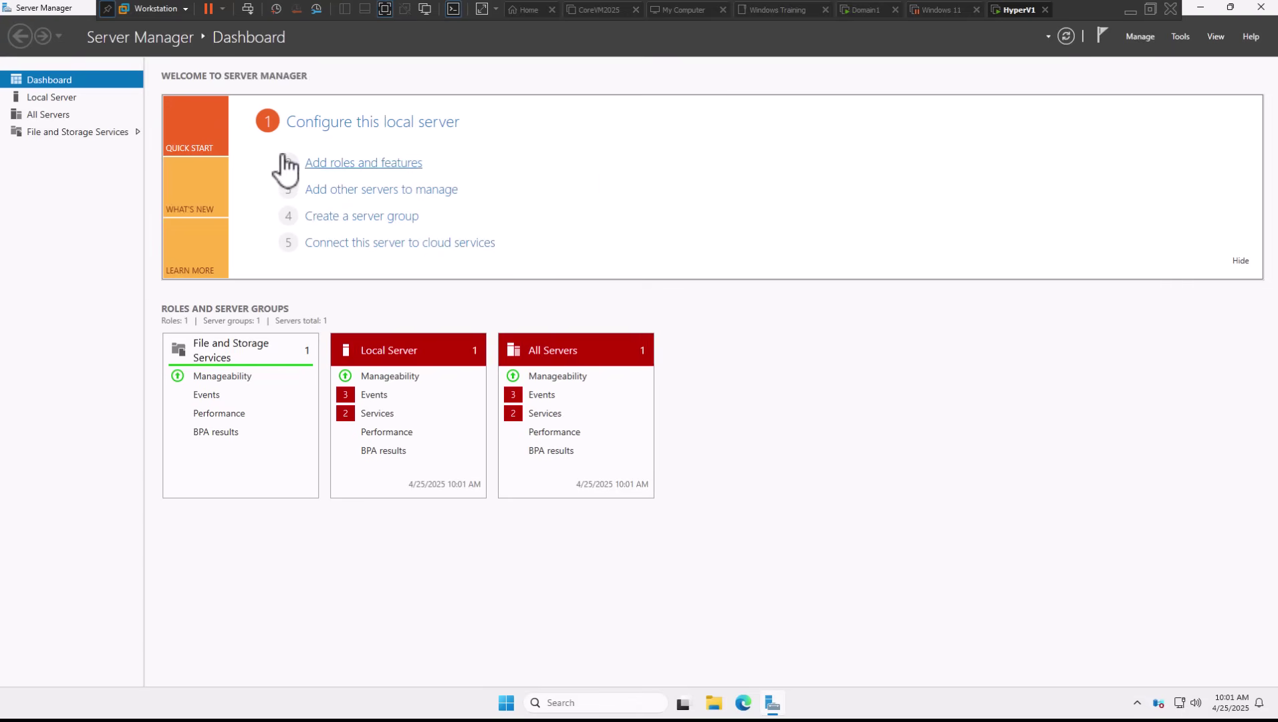
Step: Start adding roles and features with a role-based or feature-based installation on the HYV1 server from the server pool
click(334, 163)
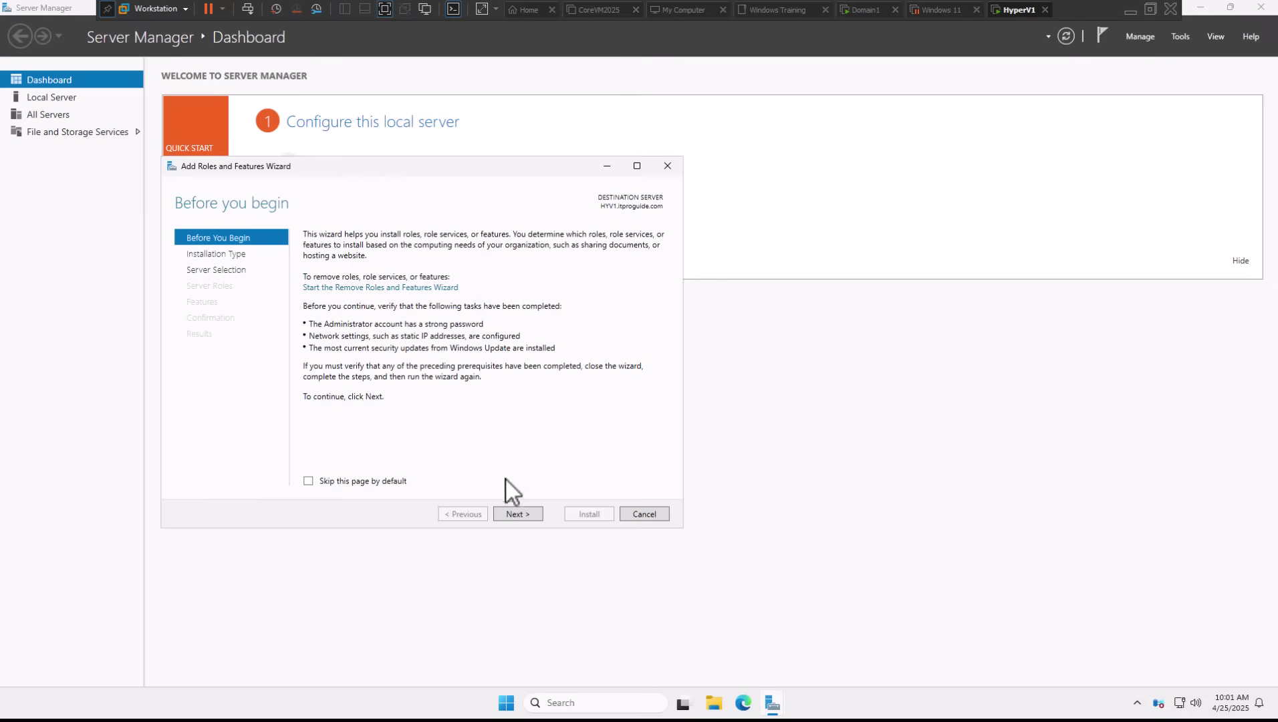
click(527, 514)
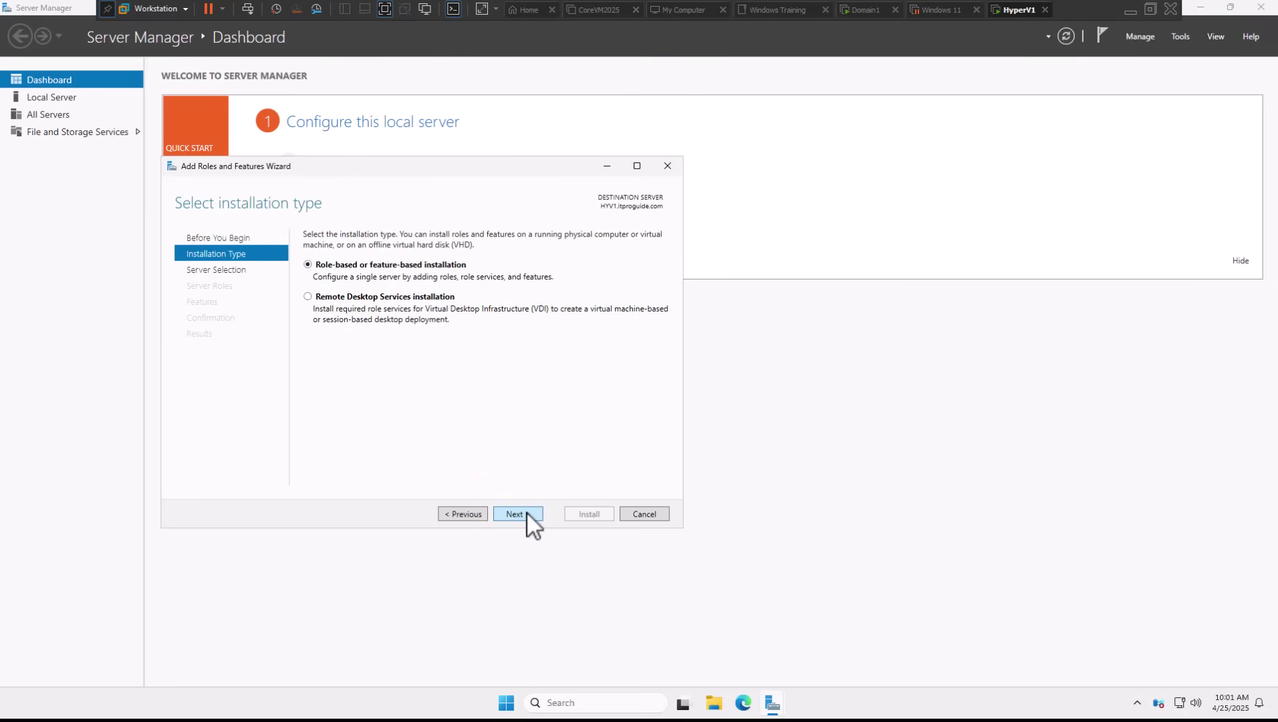
click(527, 514)
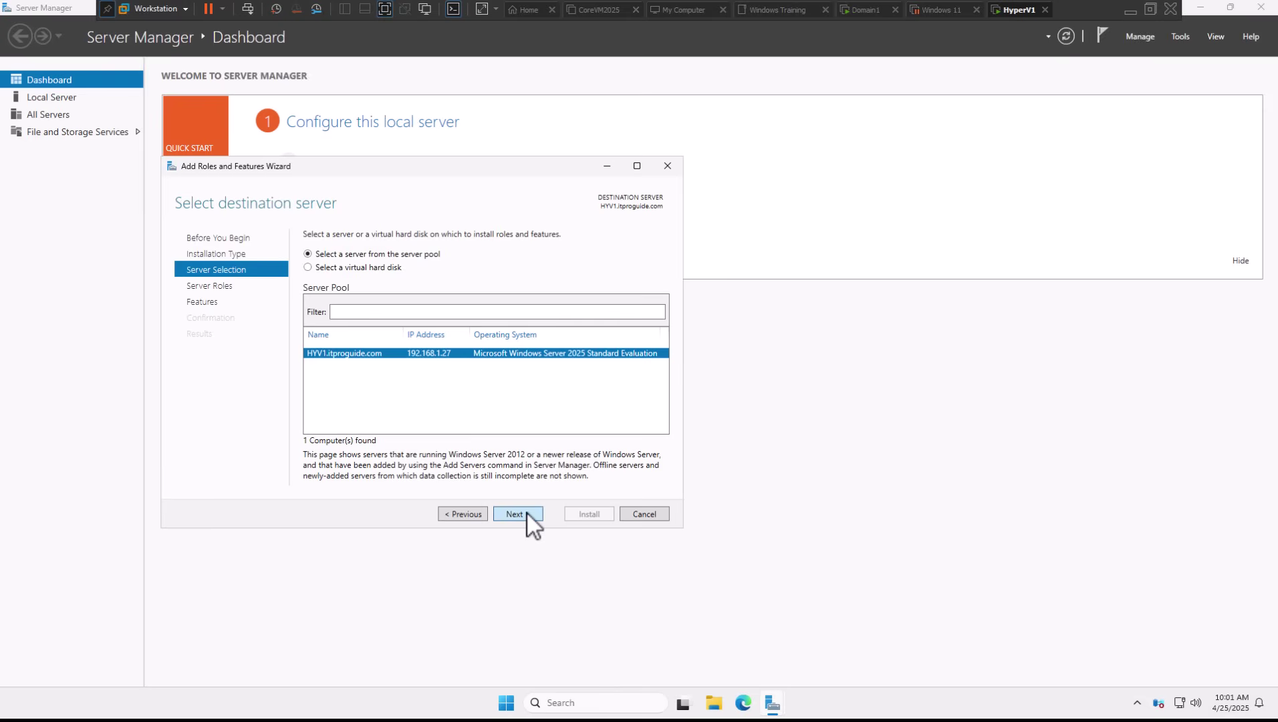
click(528, 514)
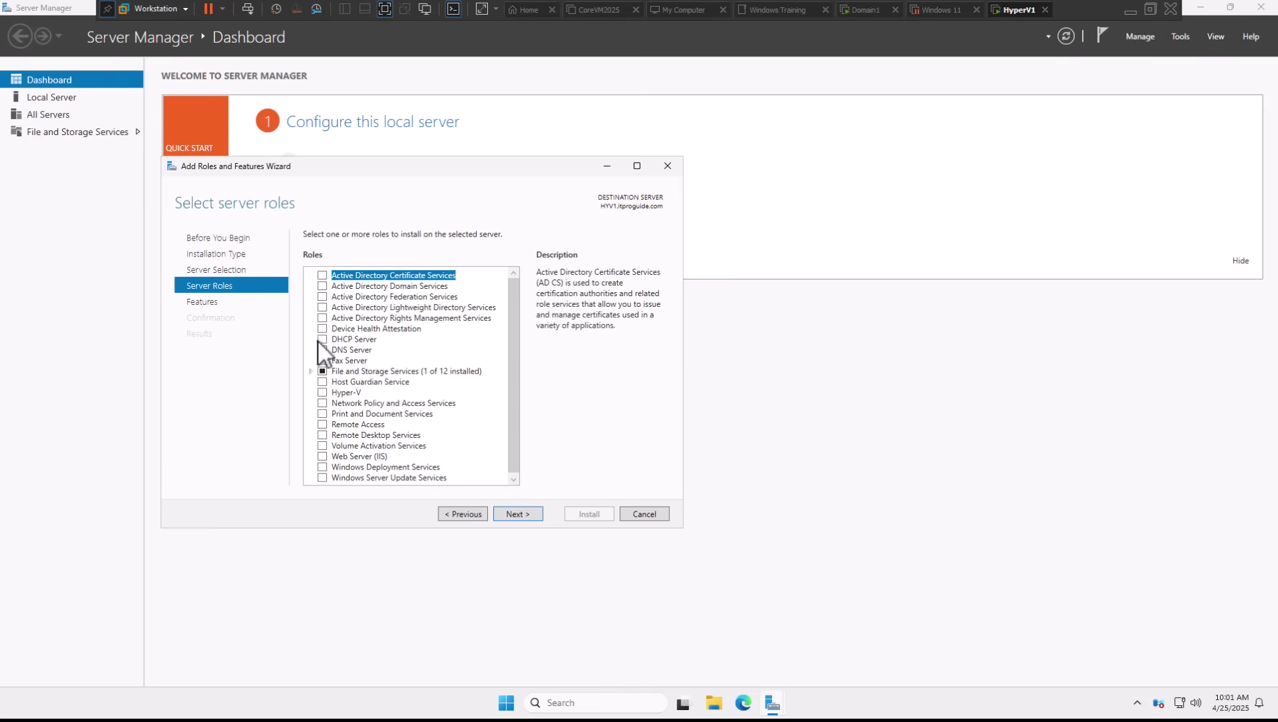
Step: Select the Hyper-V server role with its required management tools and accept the default features
click(320, 392)
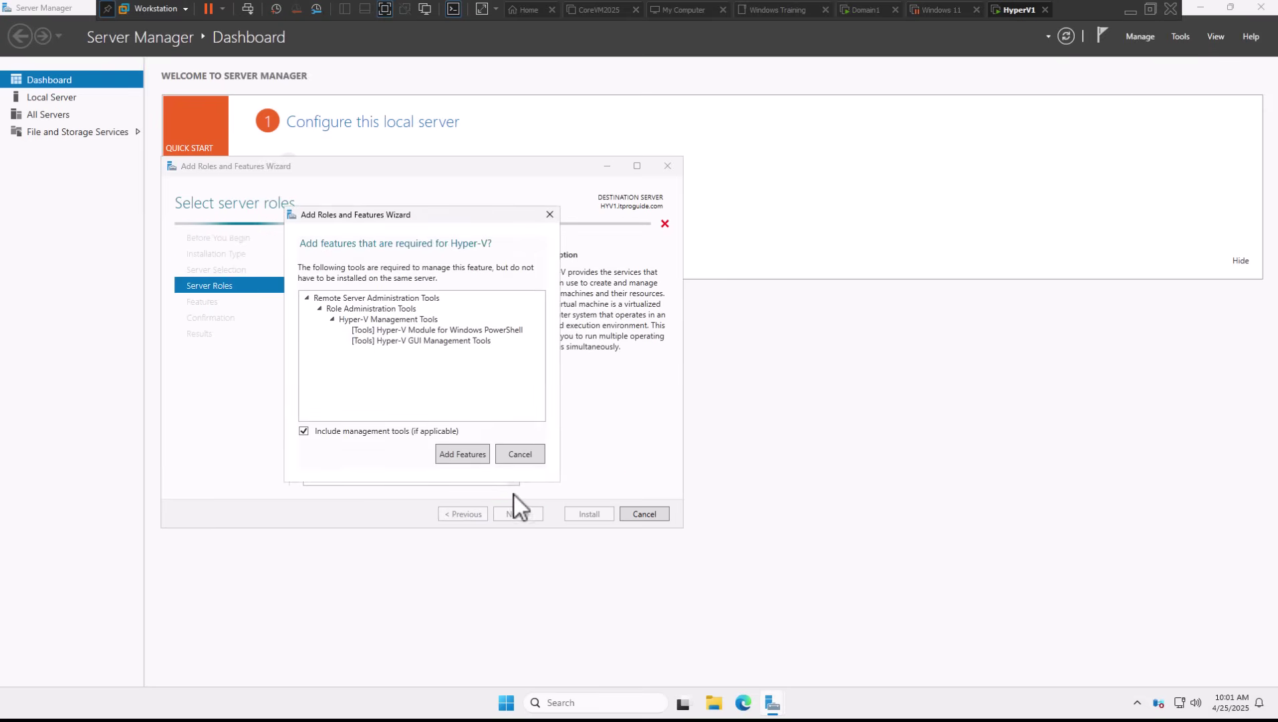
click(472, 462)
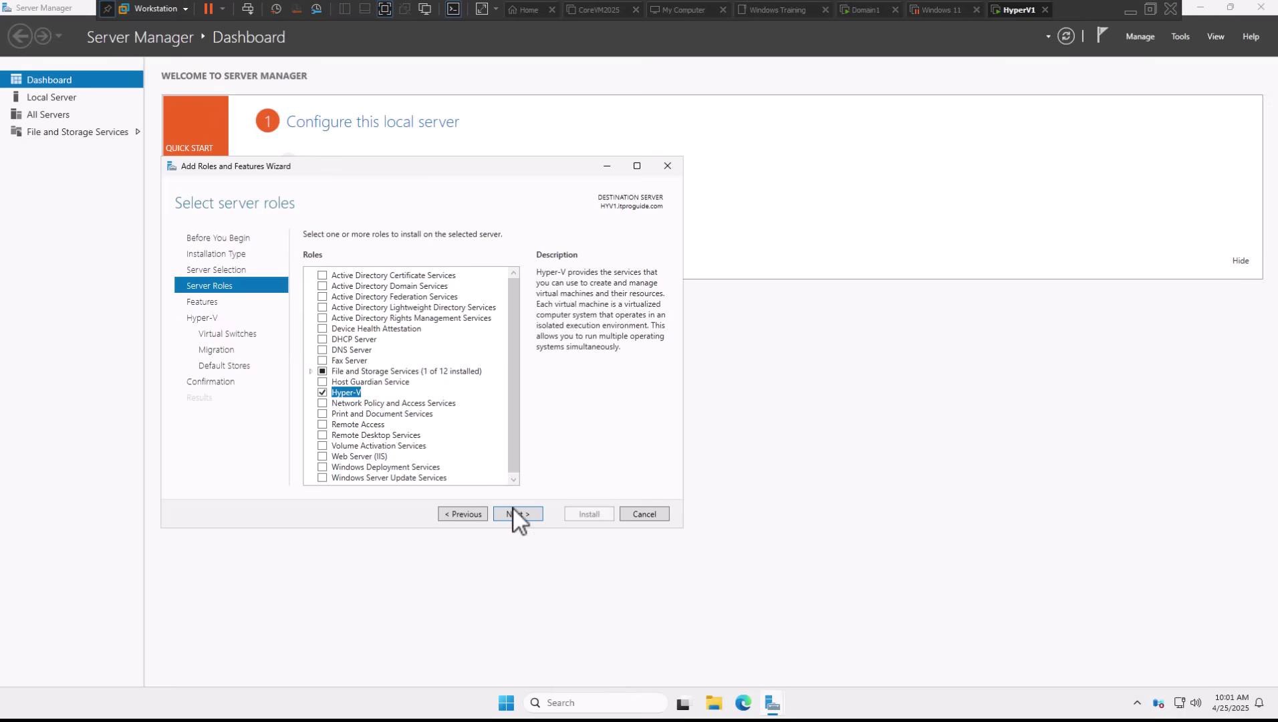
click(514, 510)
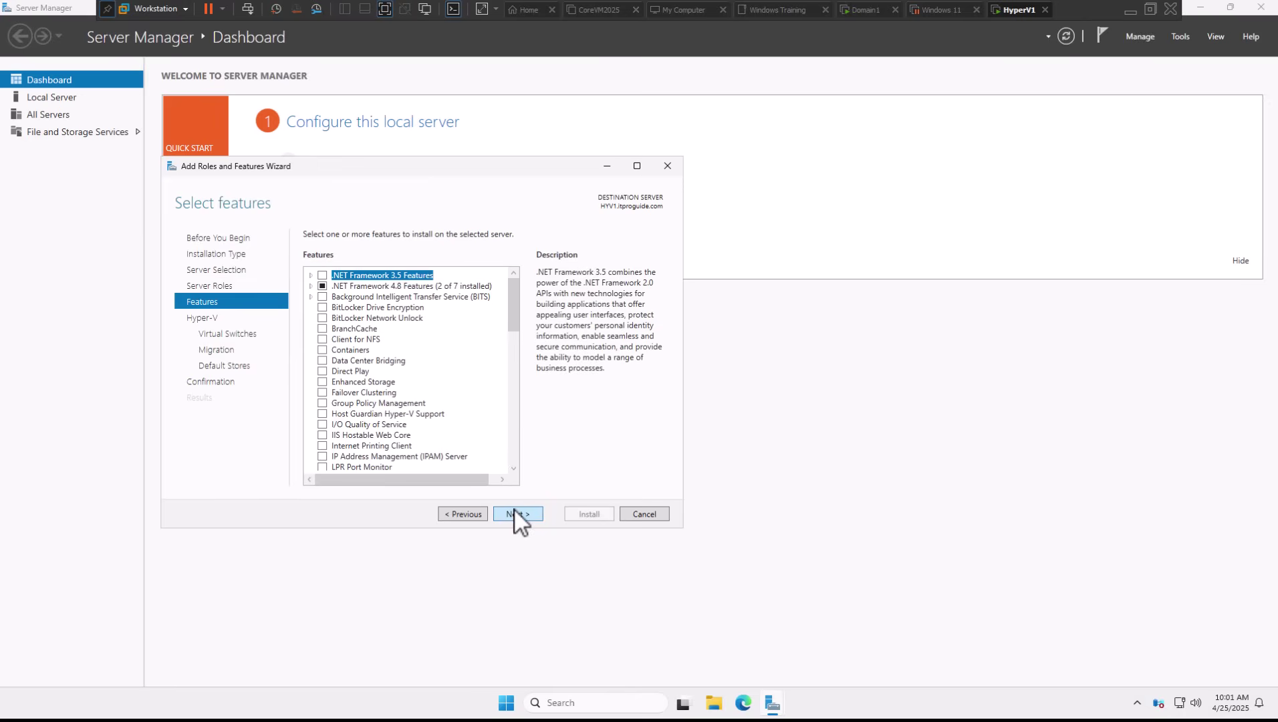
click(518, 514)
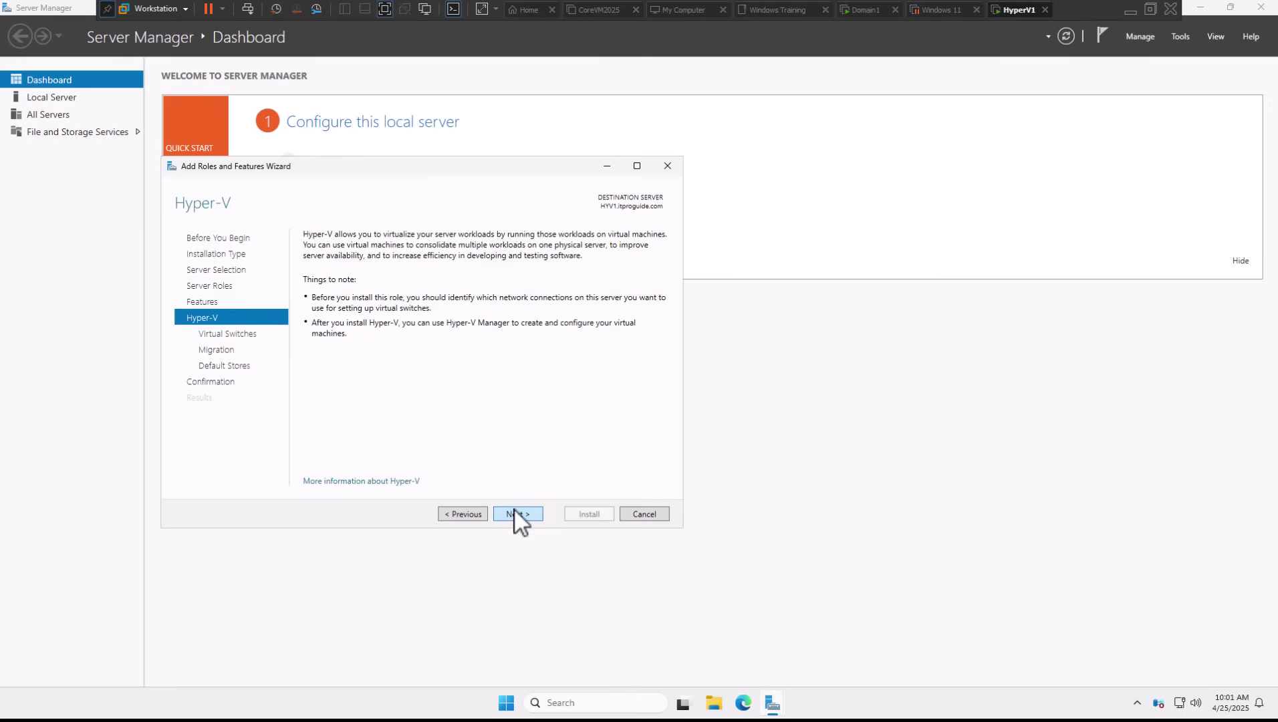
click(517, 514)
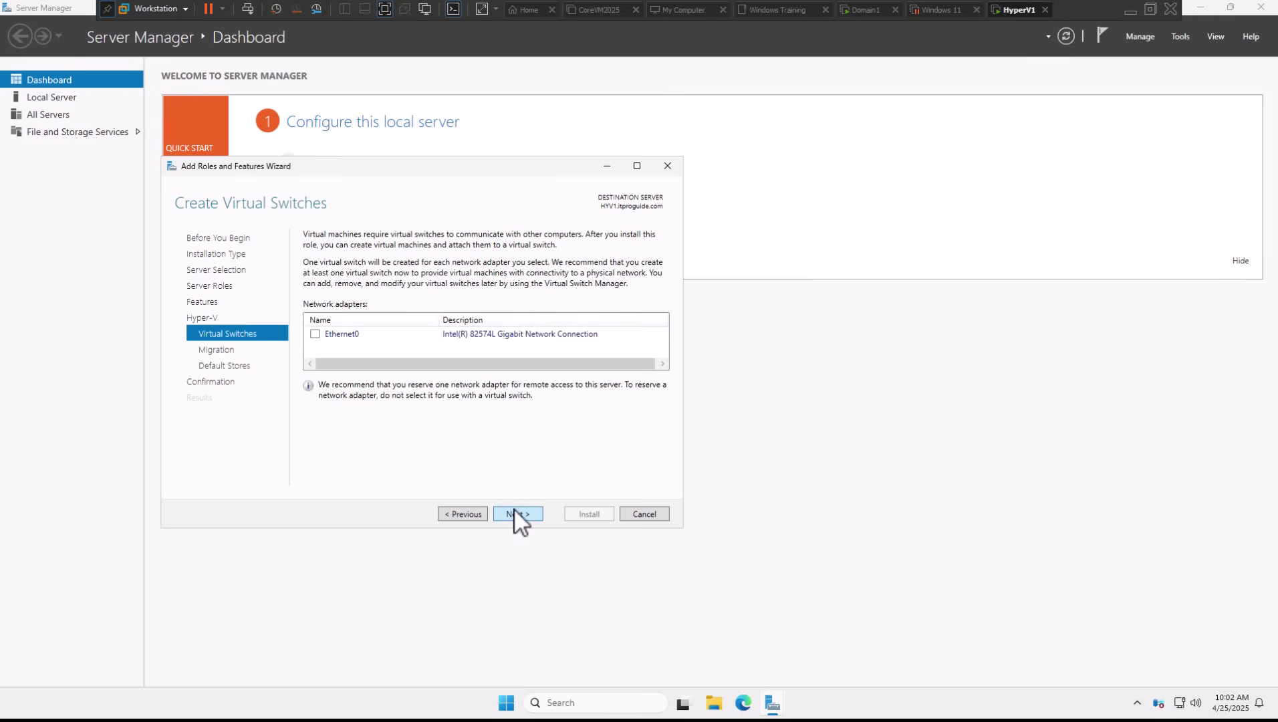
Step: Select the Ethernet0 adapter for the virtual switch and allow the server to send and receive live migrations of virtual machines
click(313, 330)
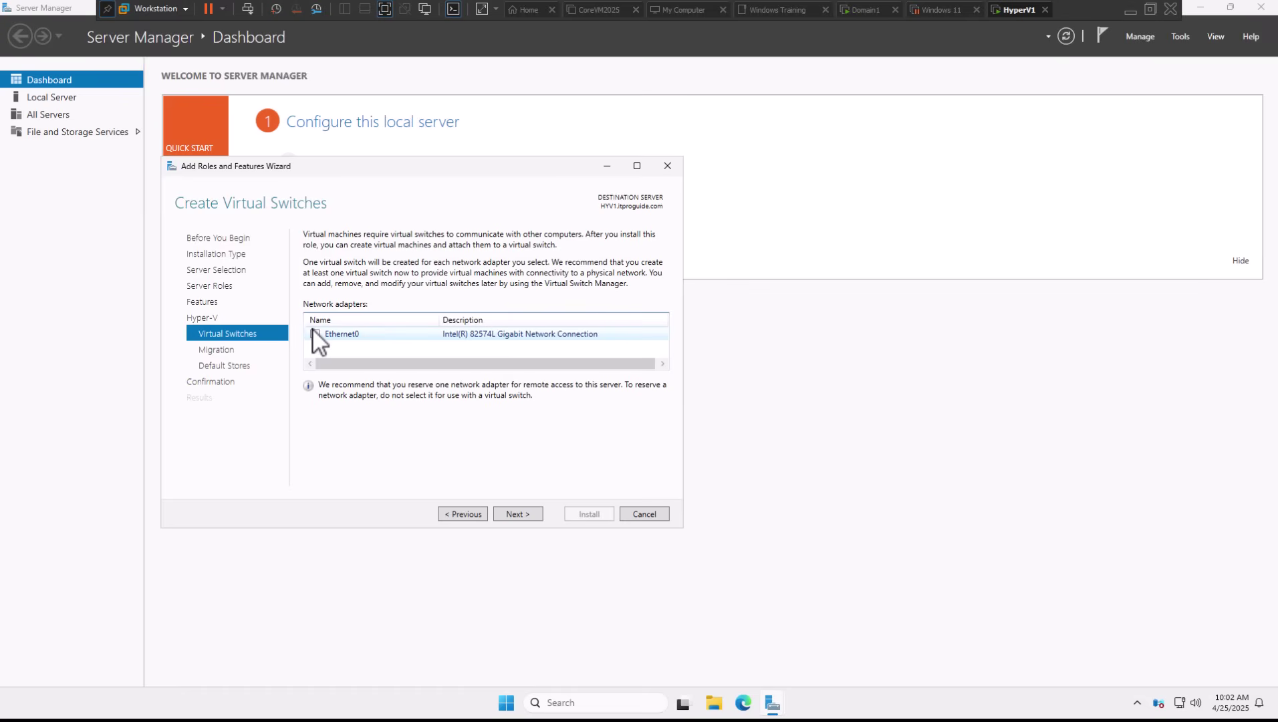
click(506, 508)
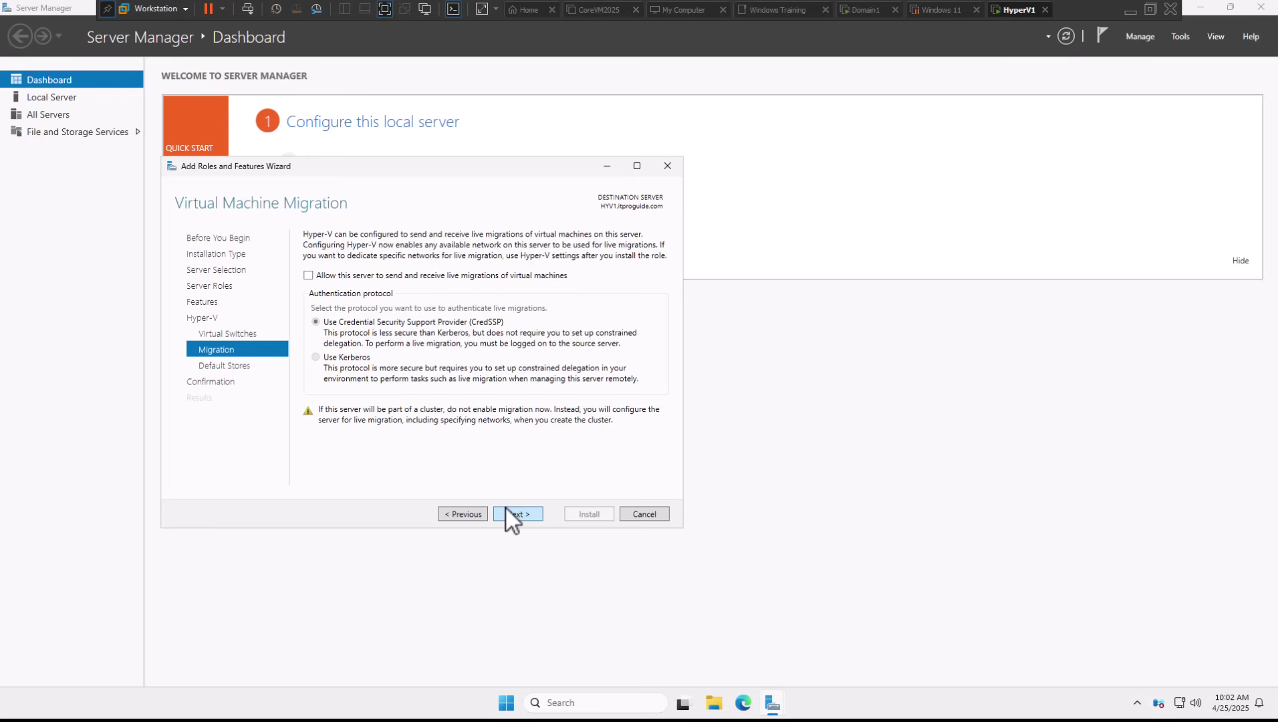
click(308, 275)
click(514, 516)
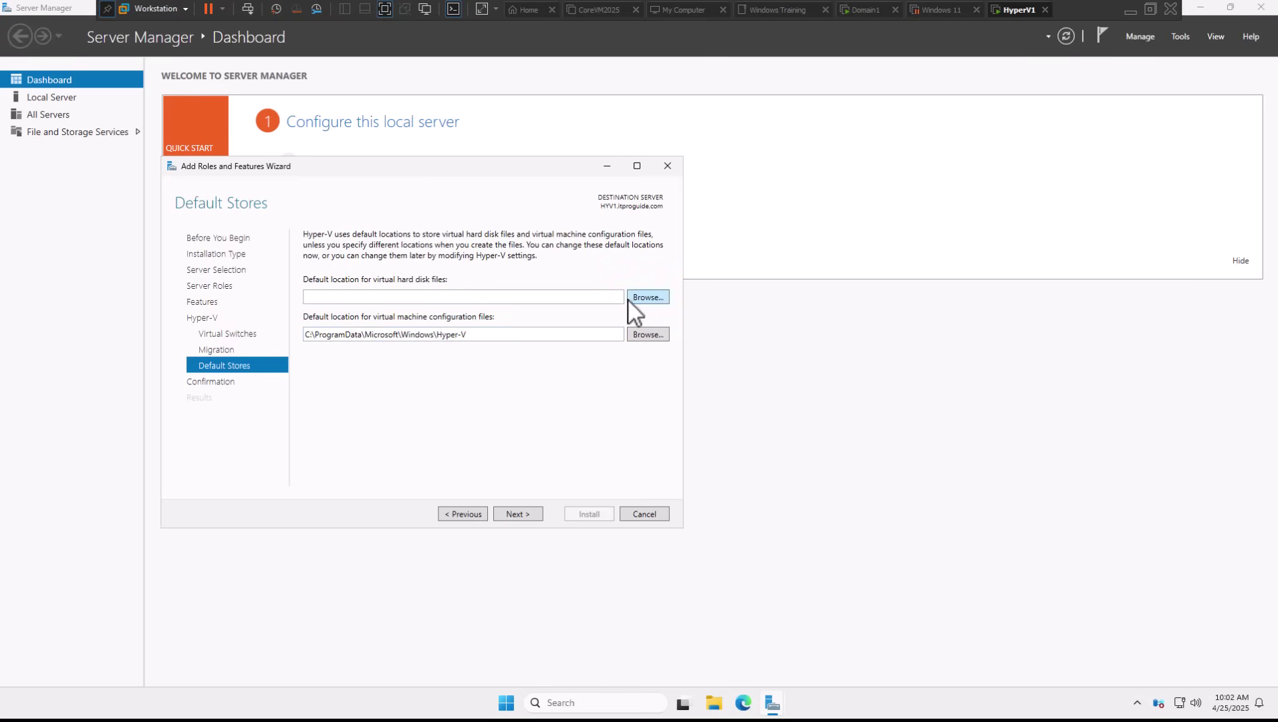
Step: Set the default location for virtual hard disk files to C:\ProgramData\Microsoft\Windows\Hyper-V\VHD and accept the default stores
drag(494, 338, 304, 334)
key(ctrl+c)
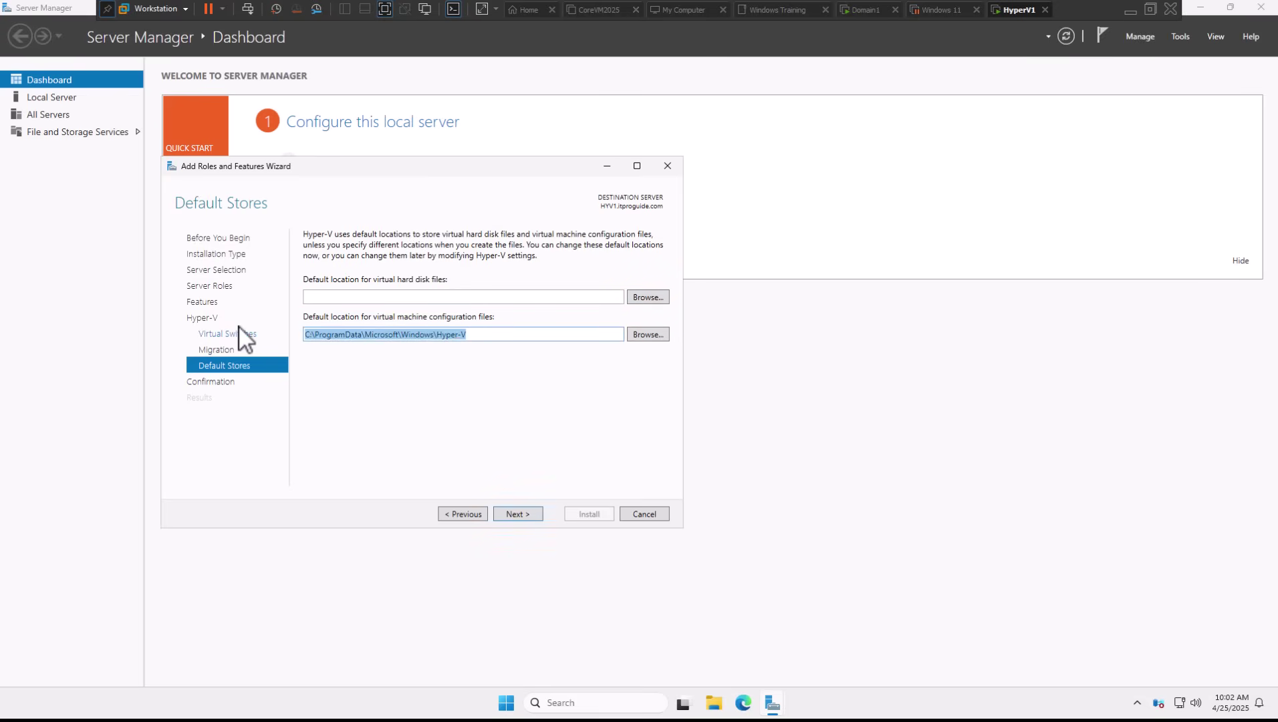
click(309, 297)
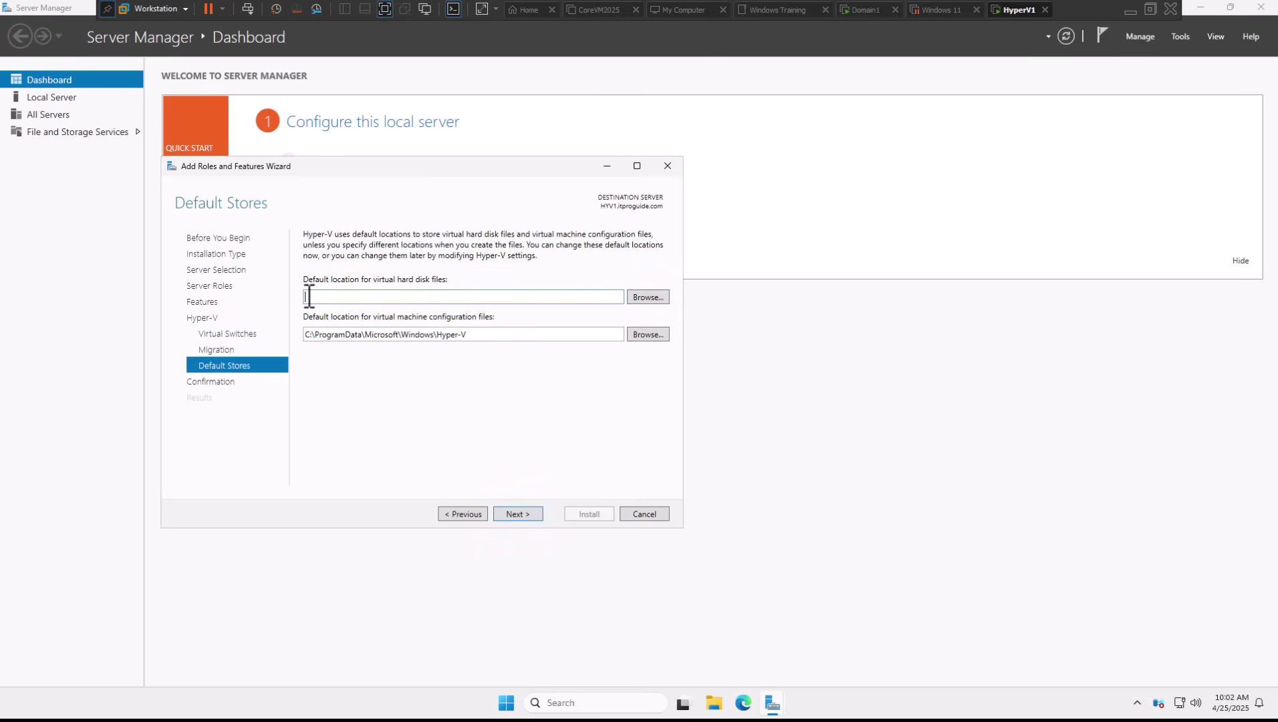
key(ctrl+v)
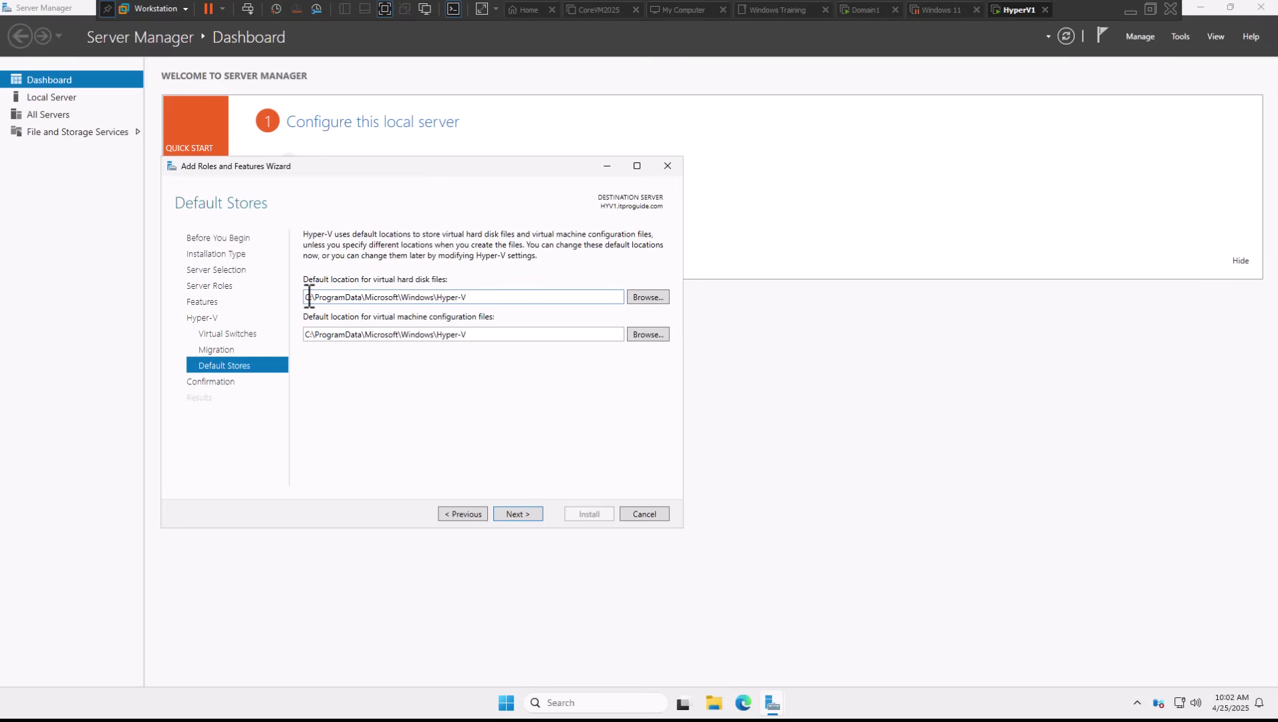
text(\VHD)
click(523, 518)
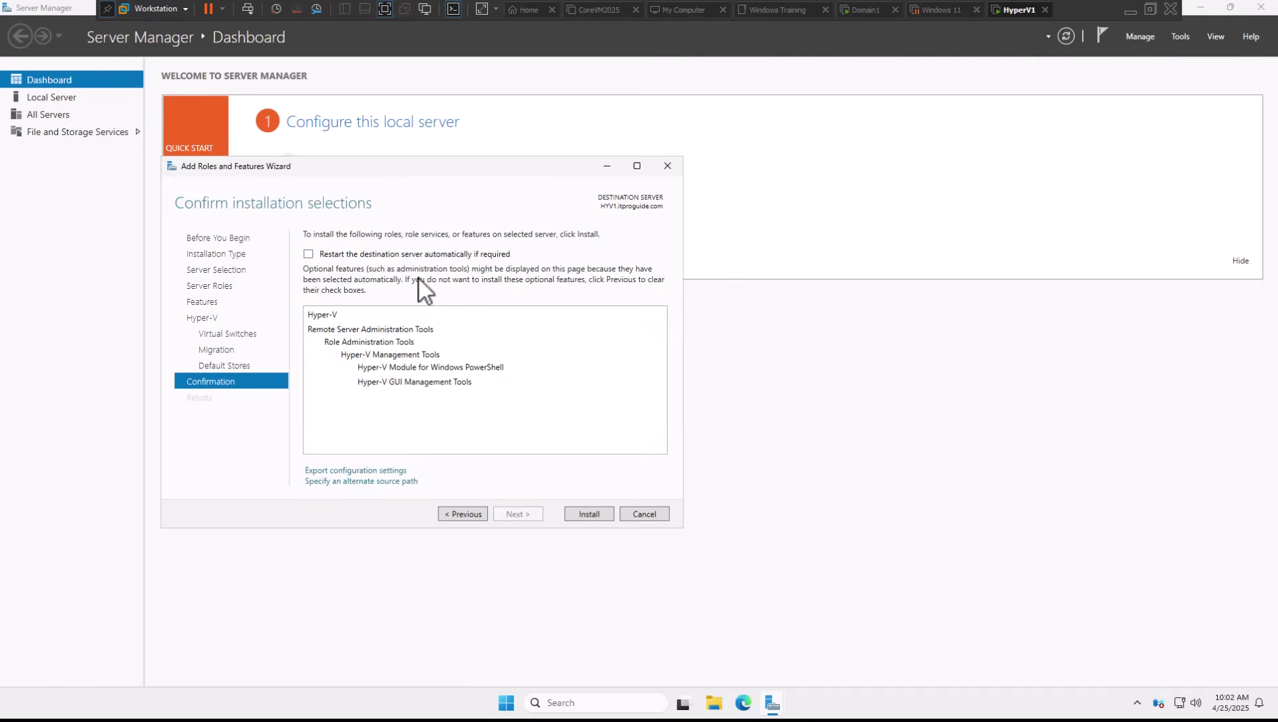
Step: Allow the destination server to restart automatically, install the Hyper-V role, and close the wizard
click(421, 256)
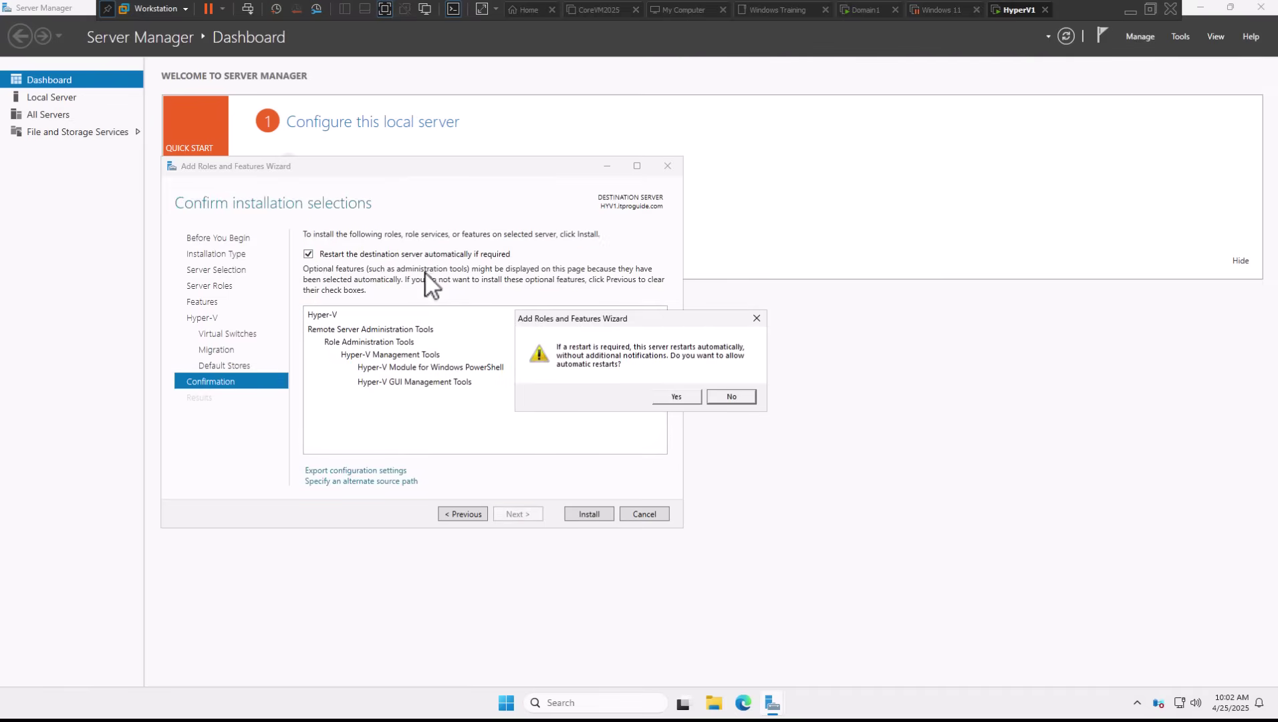
click(671, 400)
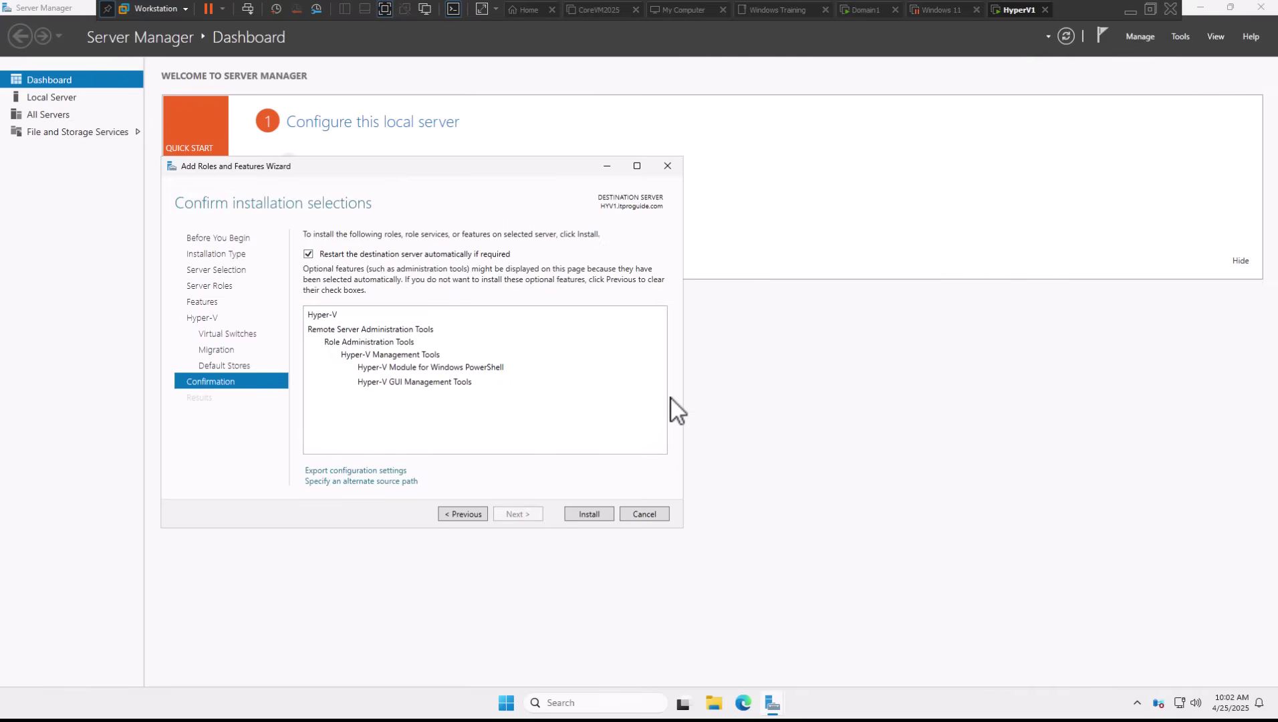
click(576, 516)
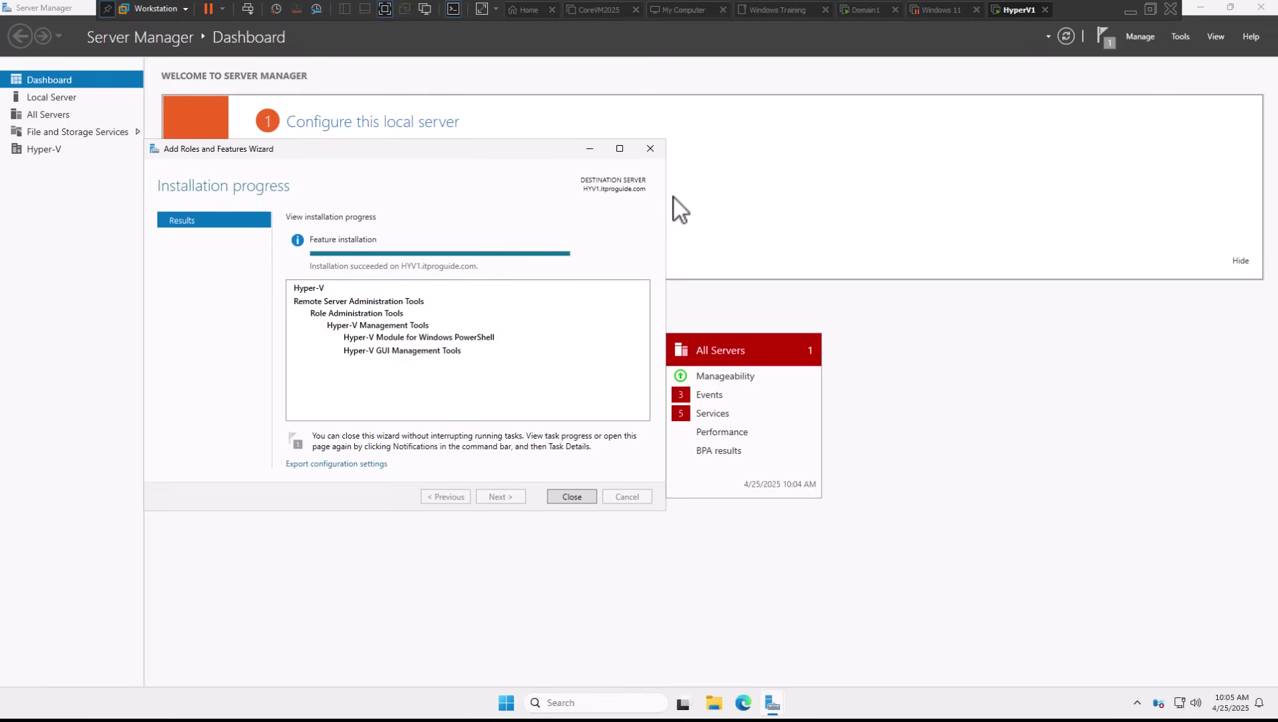
key(Return)
Step: Open Hyper-V Manager for the HYV1 server, select the HYV1 host, and maximize the window
click(1103, 36)
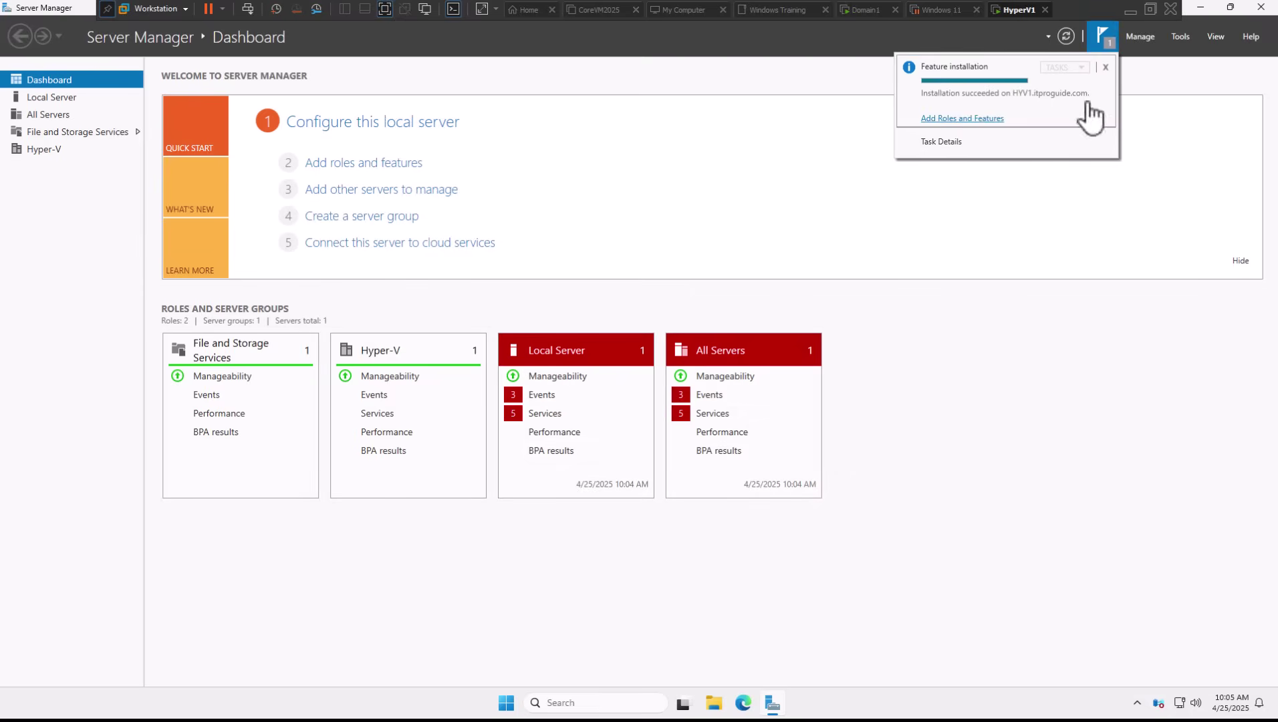
click(1183, 39)
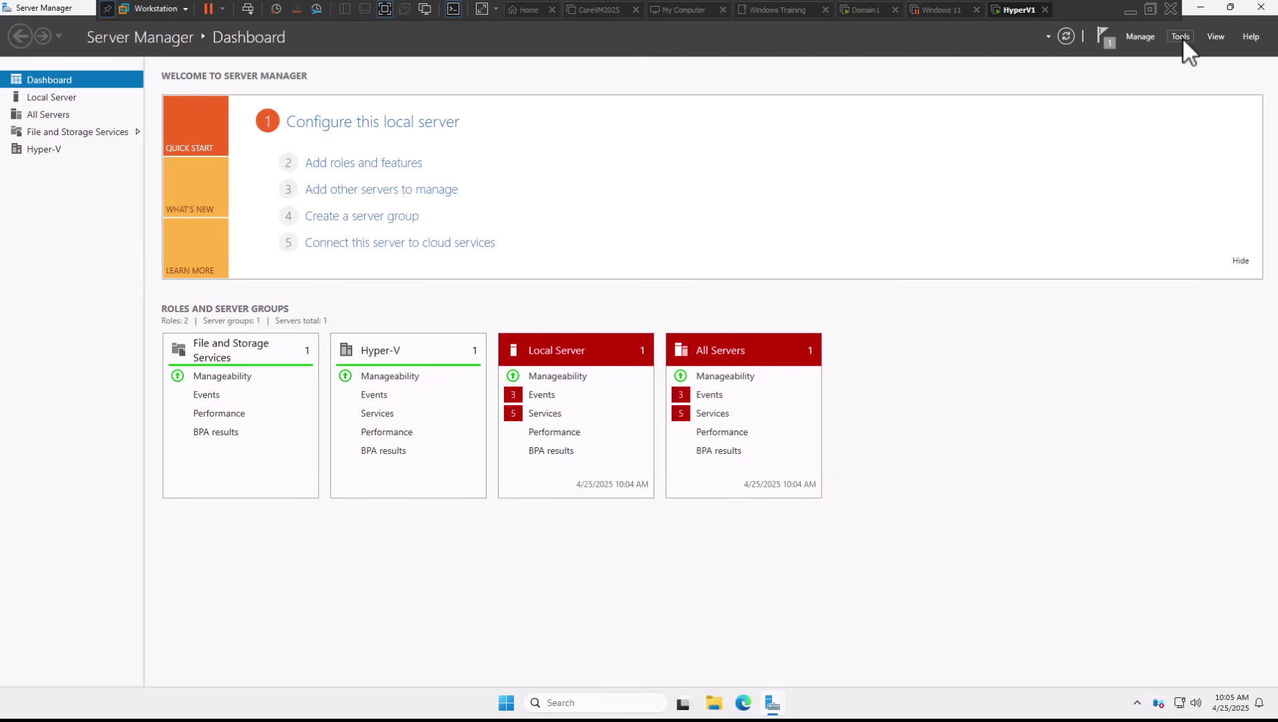
click(51, 150)
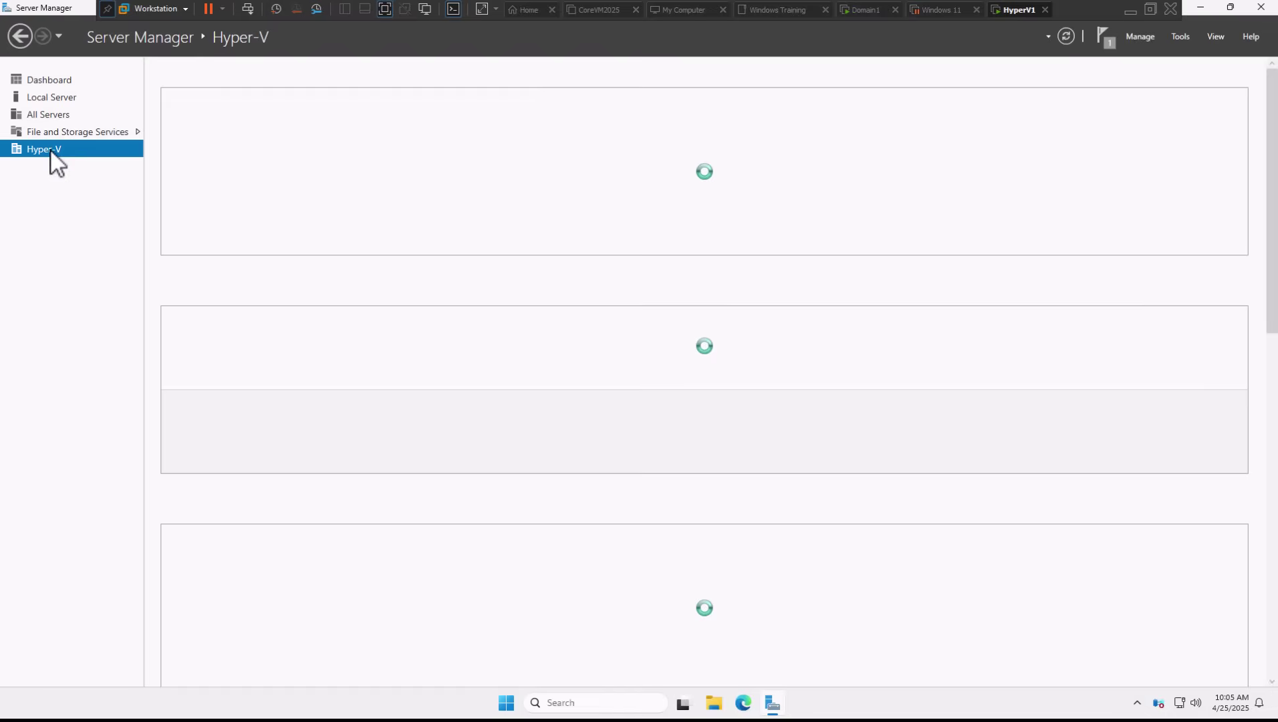
right_click(589, 161)
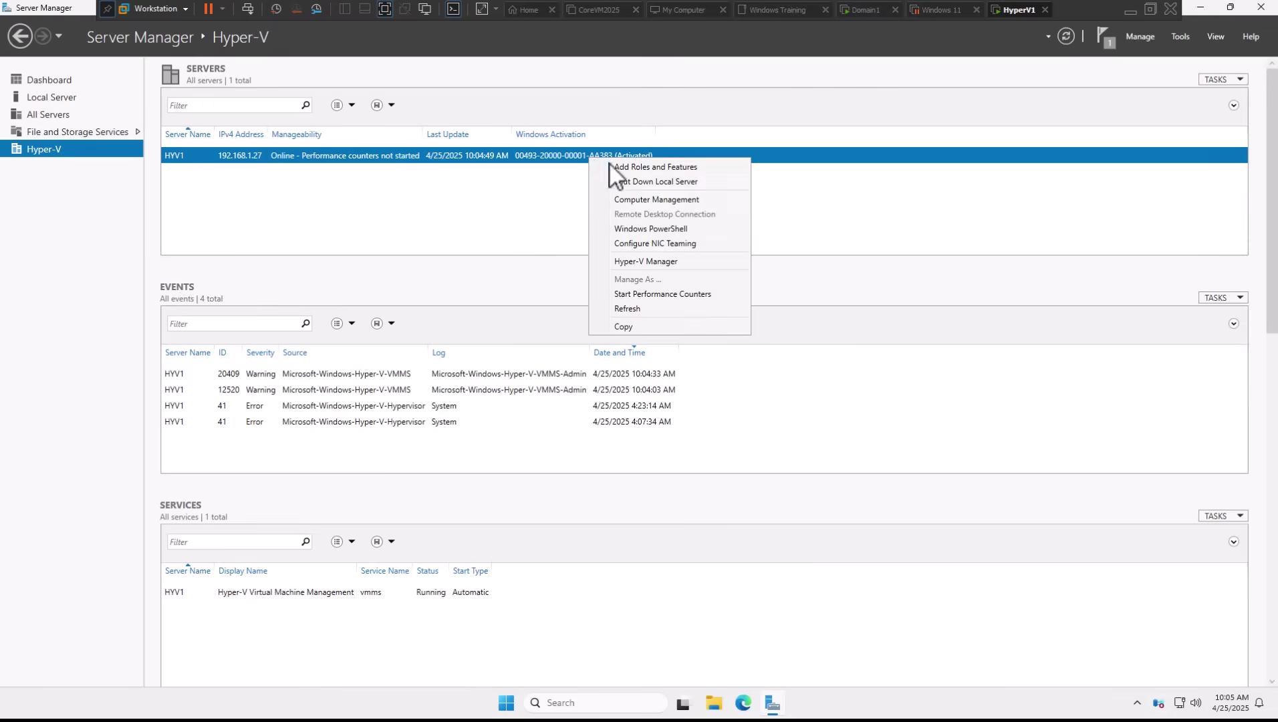
click(640, 262)
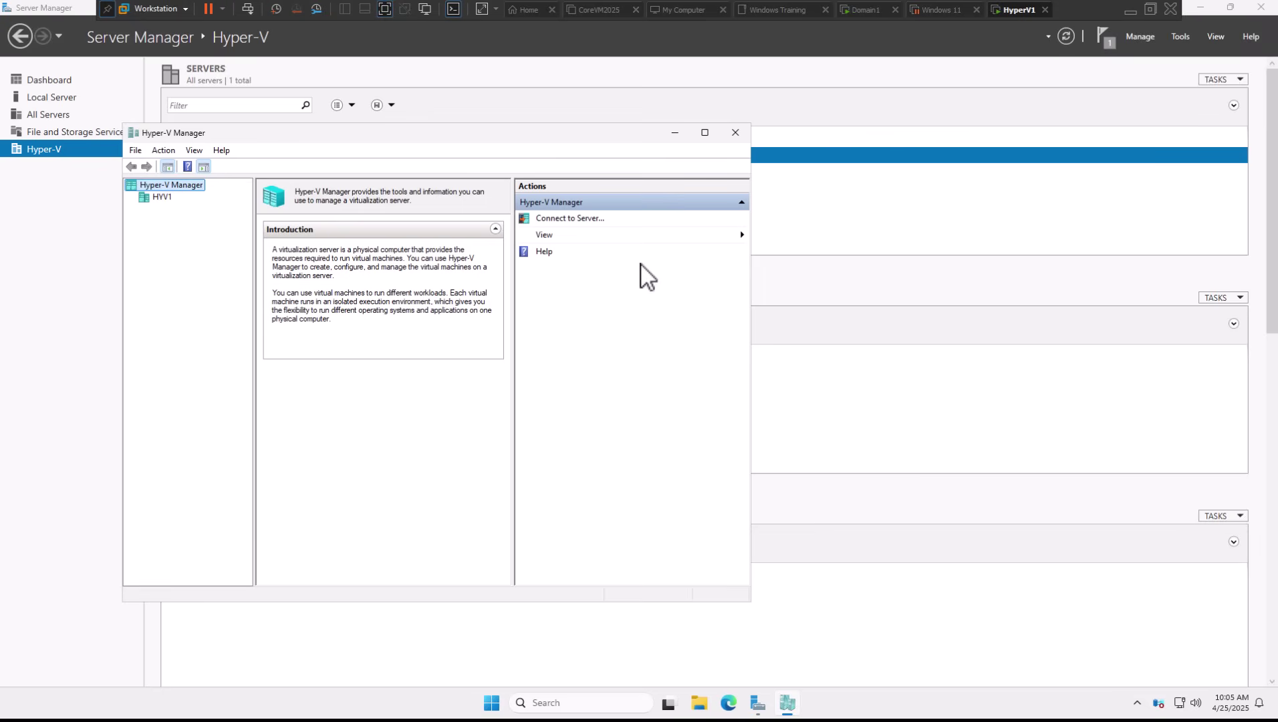
click(167, 201)
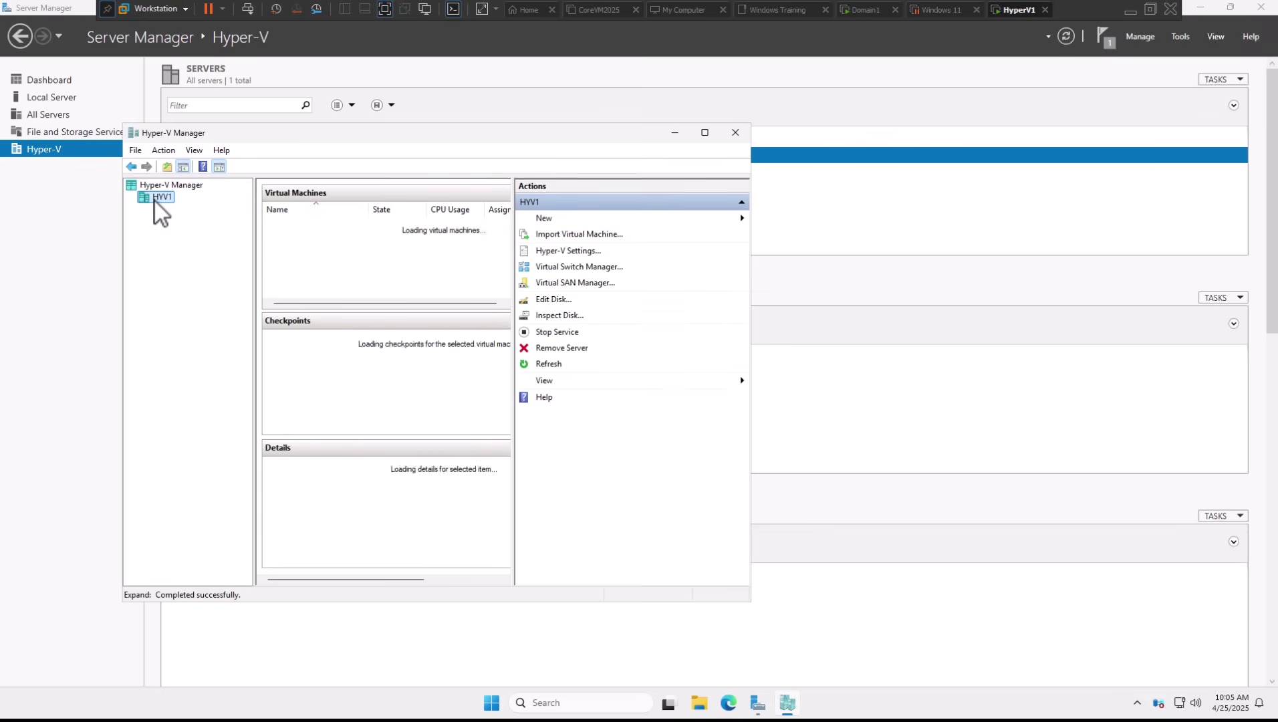
click(703, 136)
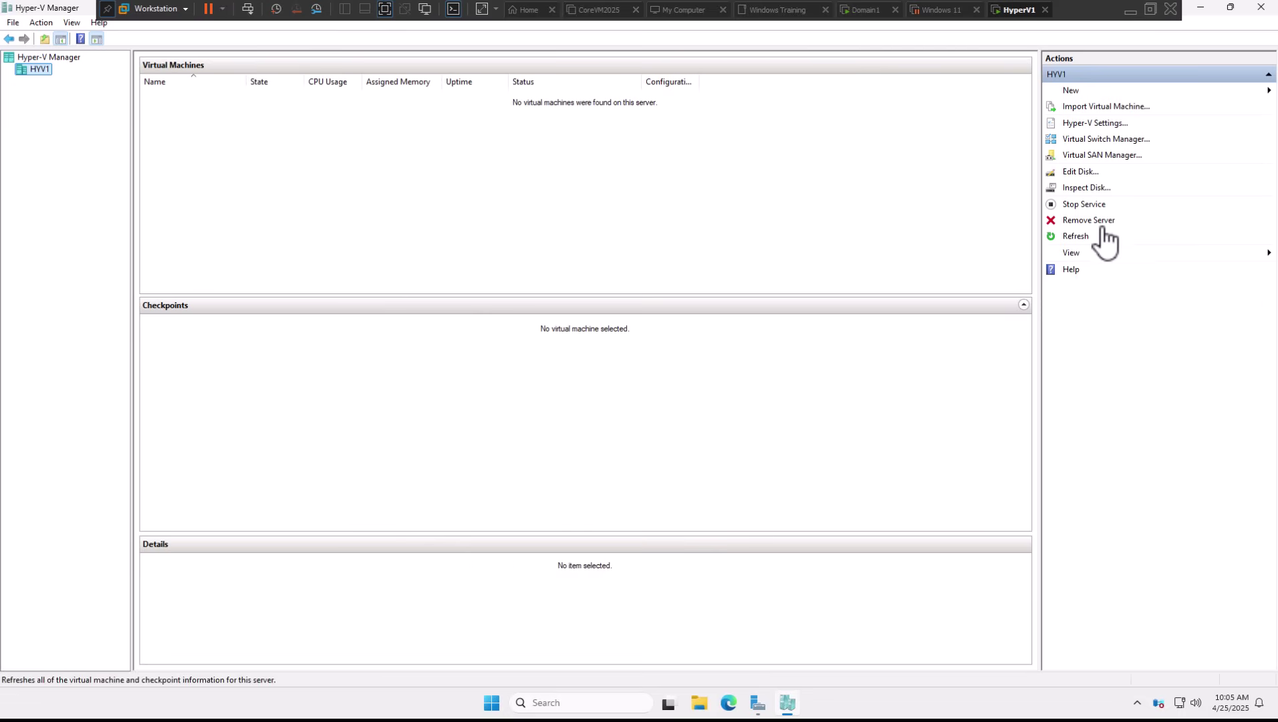
Step: Stop the Virtual Machine Management service on HYV1, start it again, and refresh the host
click(1083, 204)
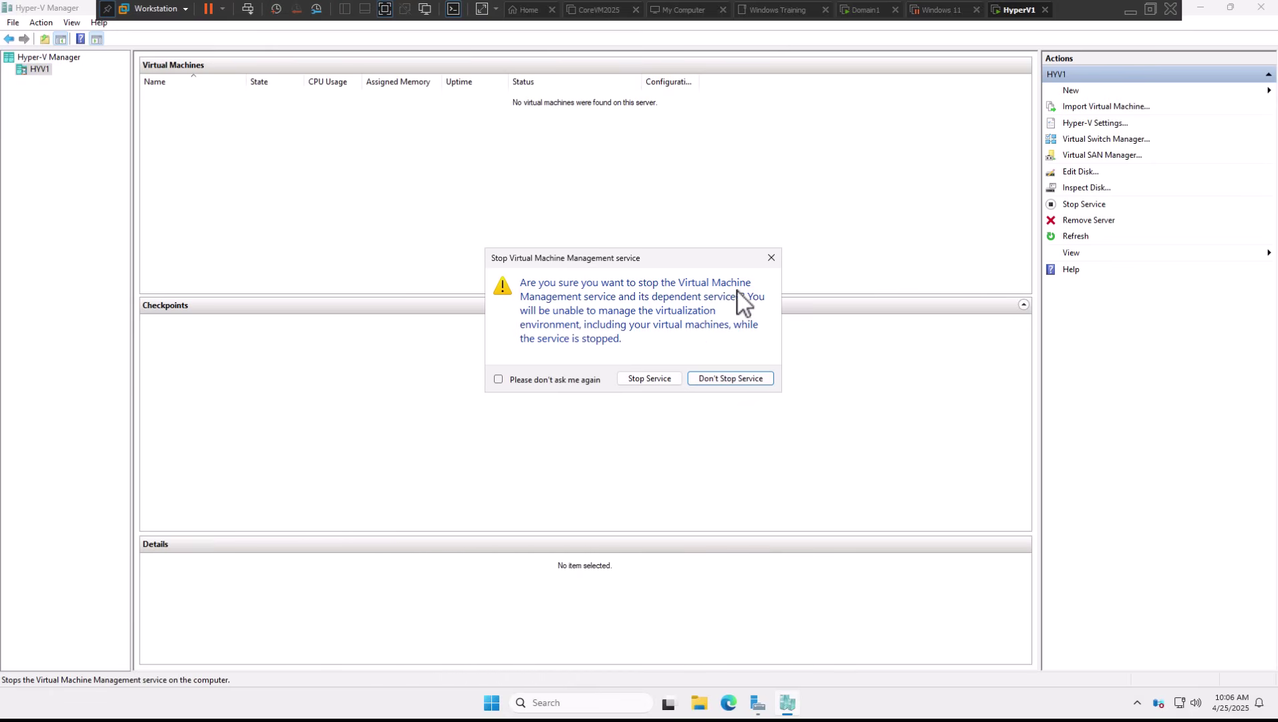
click(731, 377)
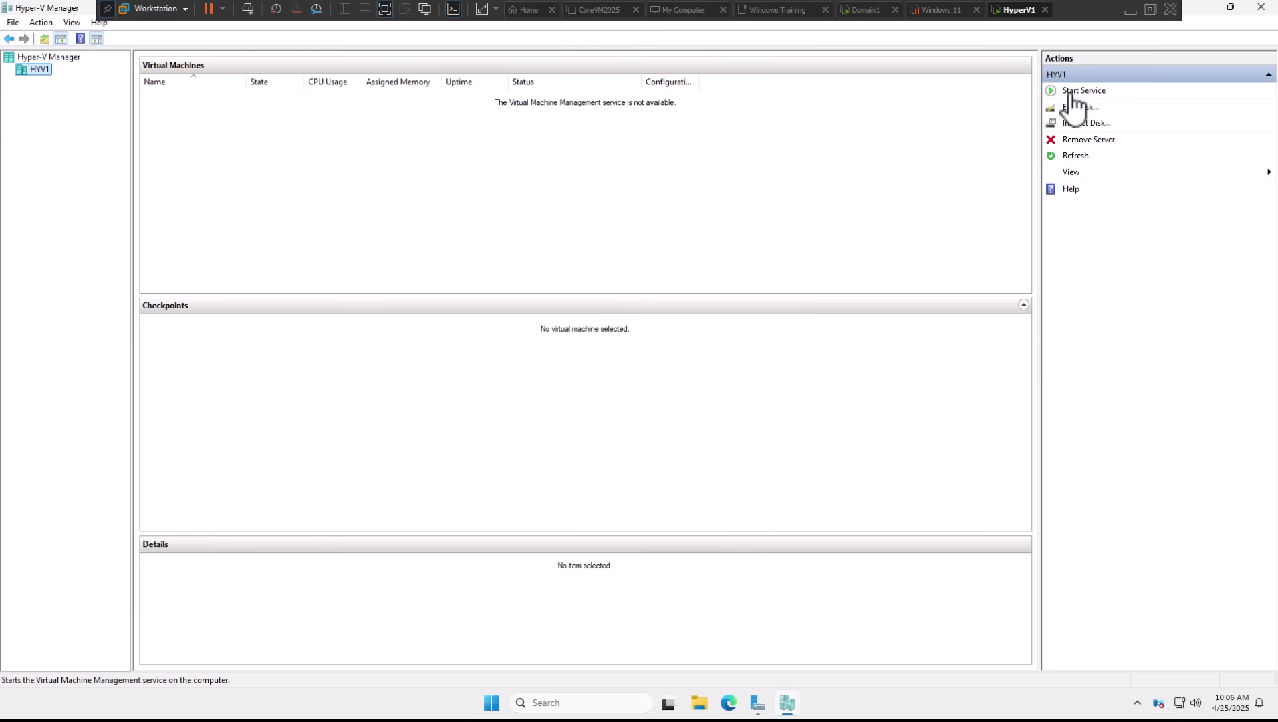
click(1070, 95)
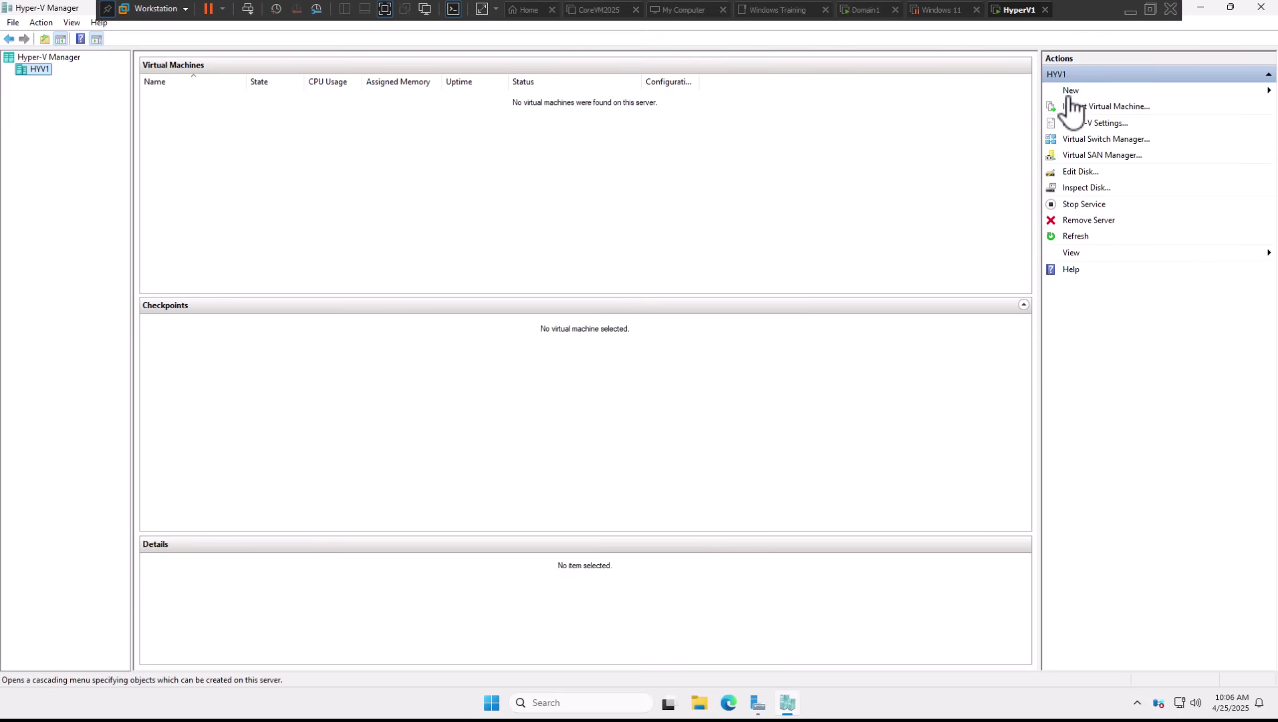
click(1077, 237)
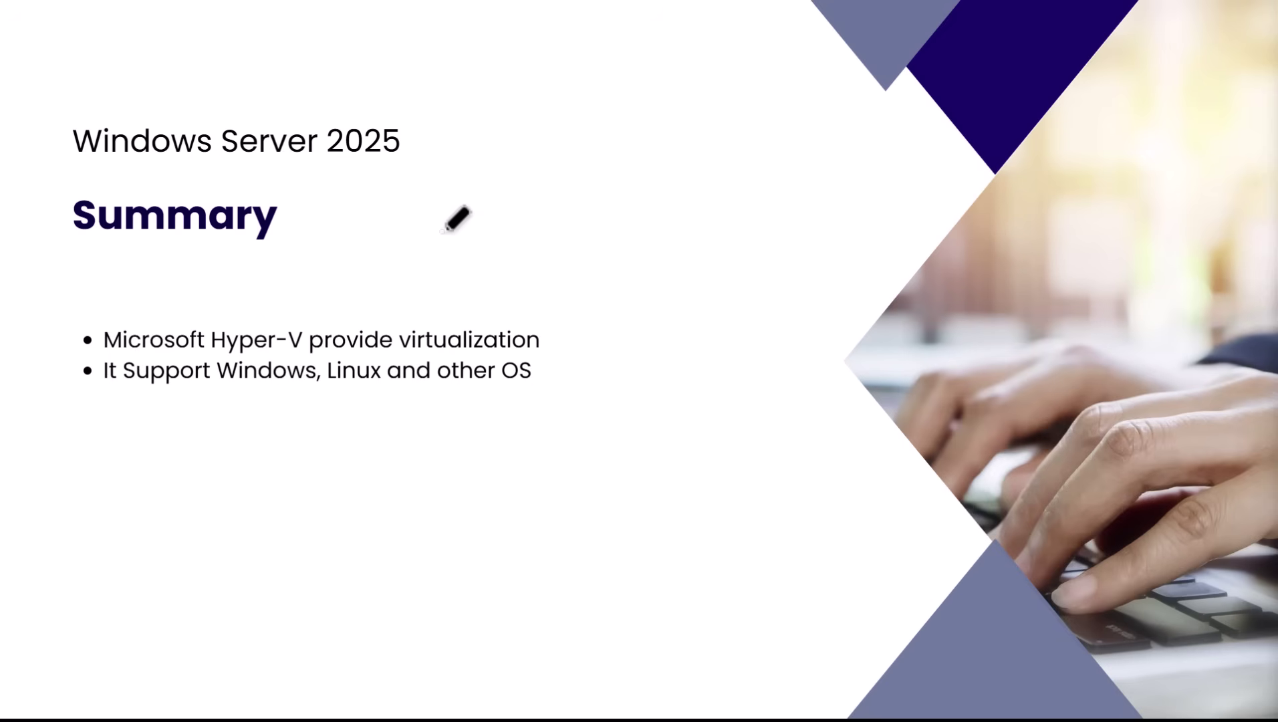
click(481, 121)
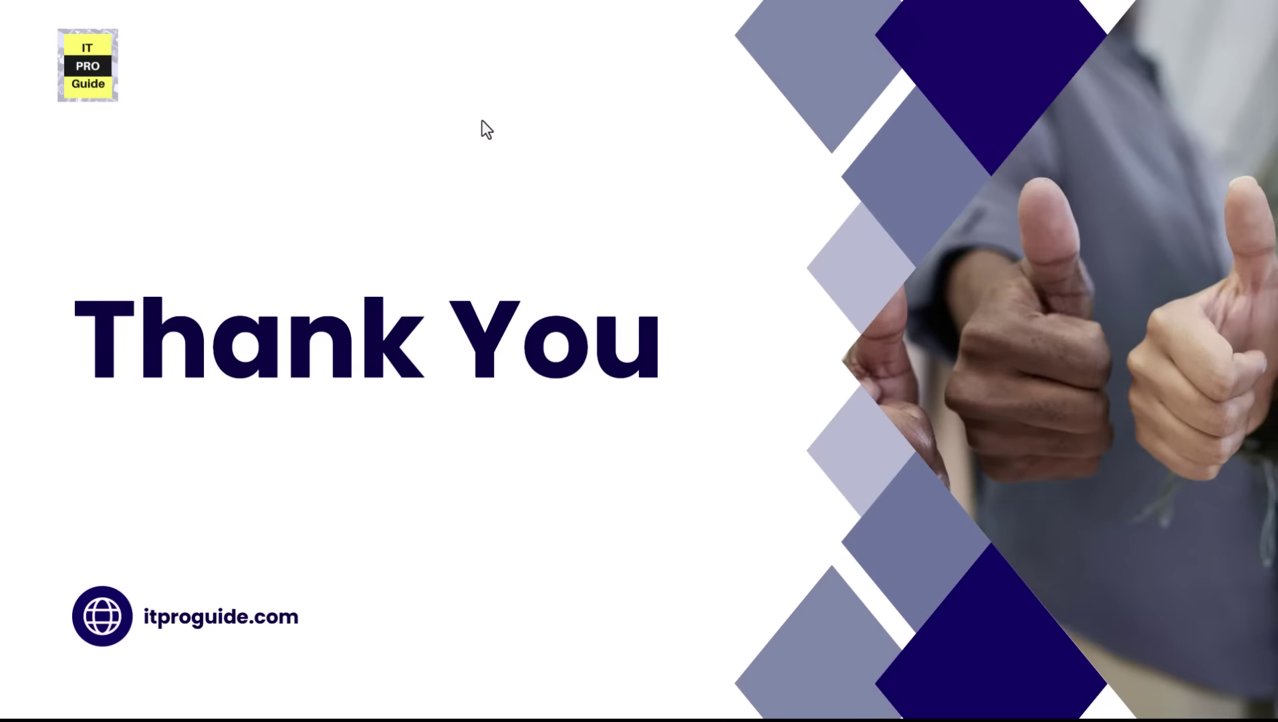